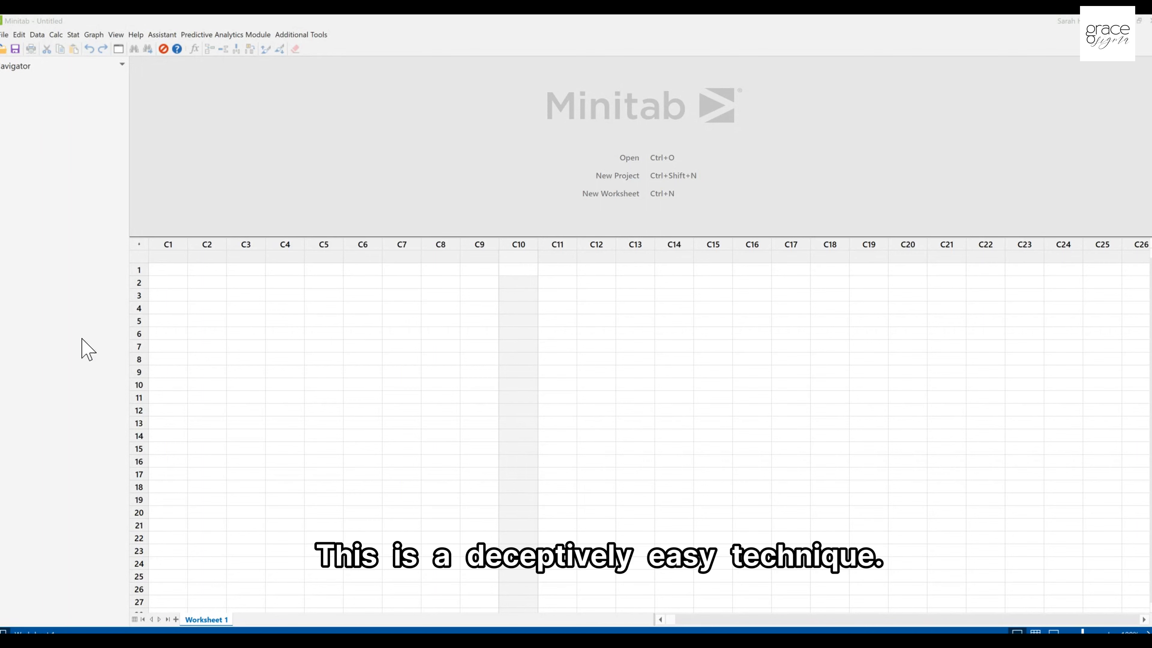
# Start a Sample Size for Estimation analysis and set its parameter to Proportion (Binomial)
pyautogui.click(73, 36)
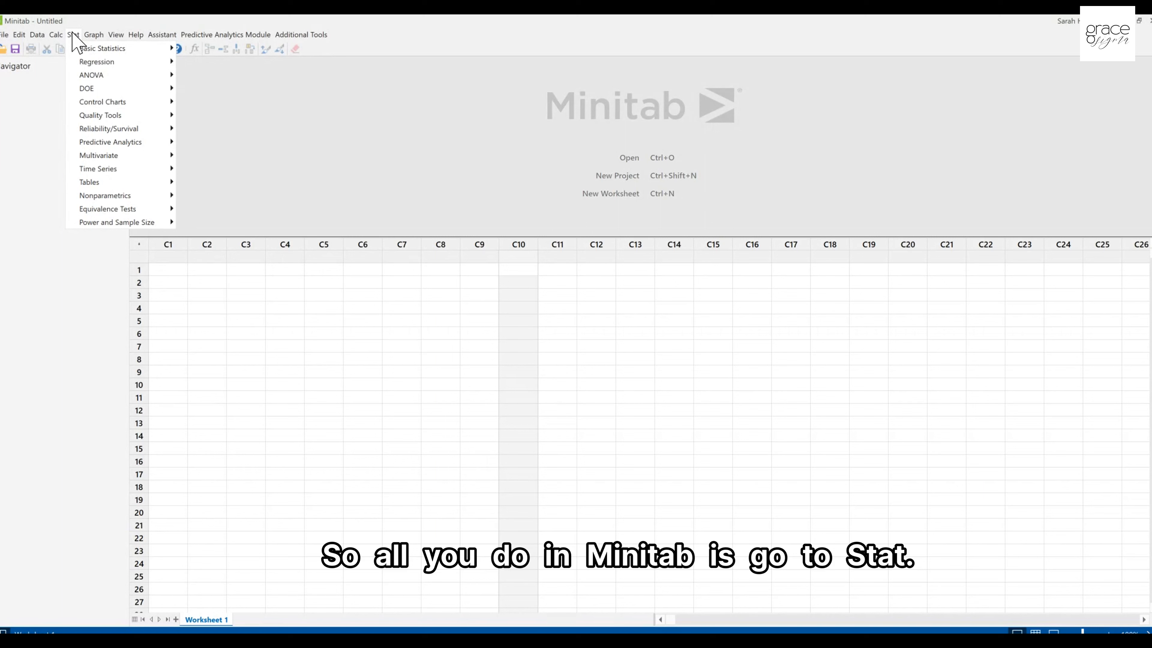
pyautogui.moveTo(113, 222)
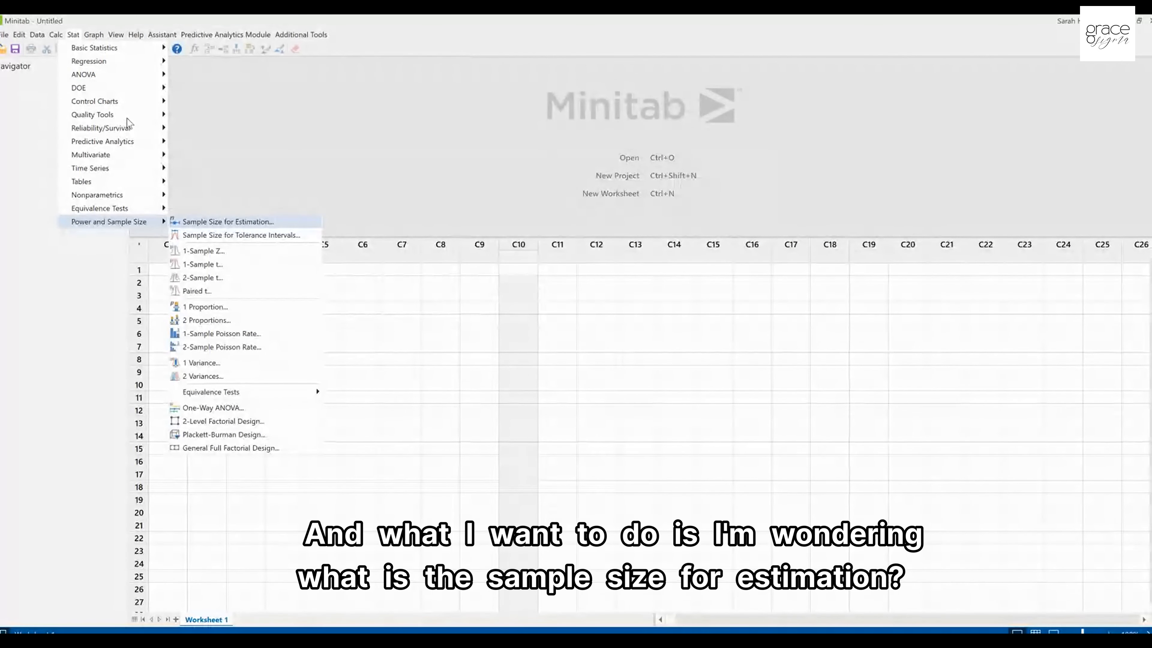
pyautogui.click(228, 222)
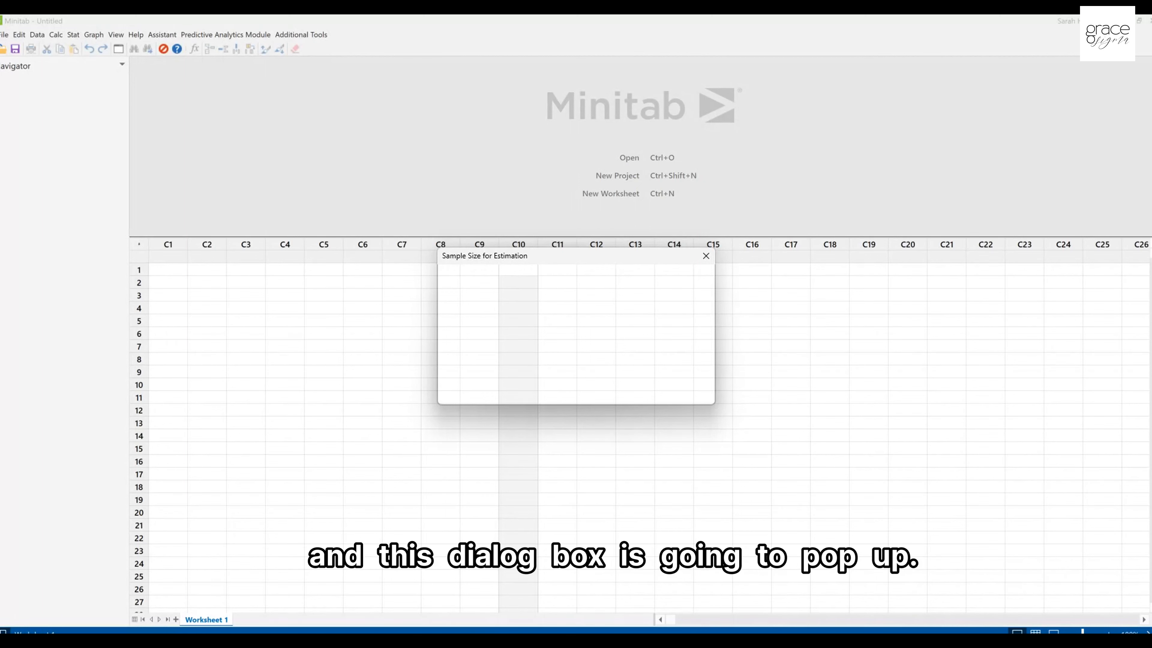
pyautogui.moveTo(527, 260); pyautogui.dragTo(310, 91)
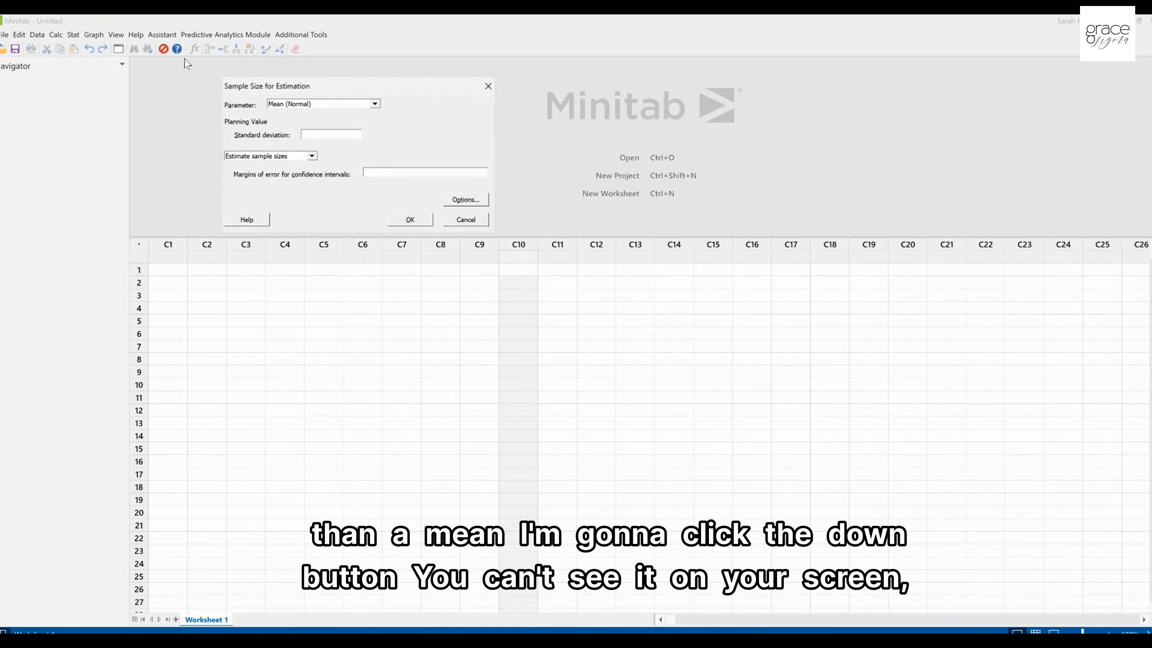
pyautogui.press('Down')
pyautogui.press('Down')
pyautogui.press('Down')
pyautogui.press('Down')
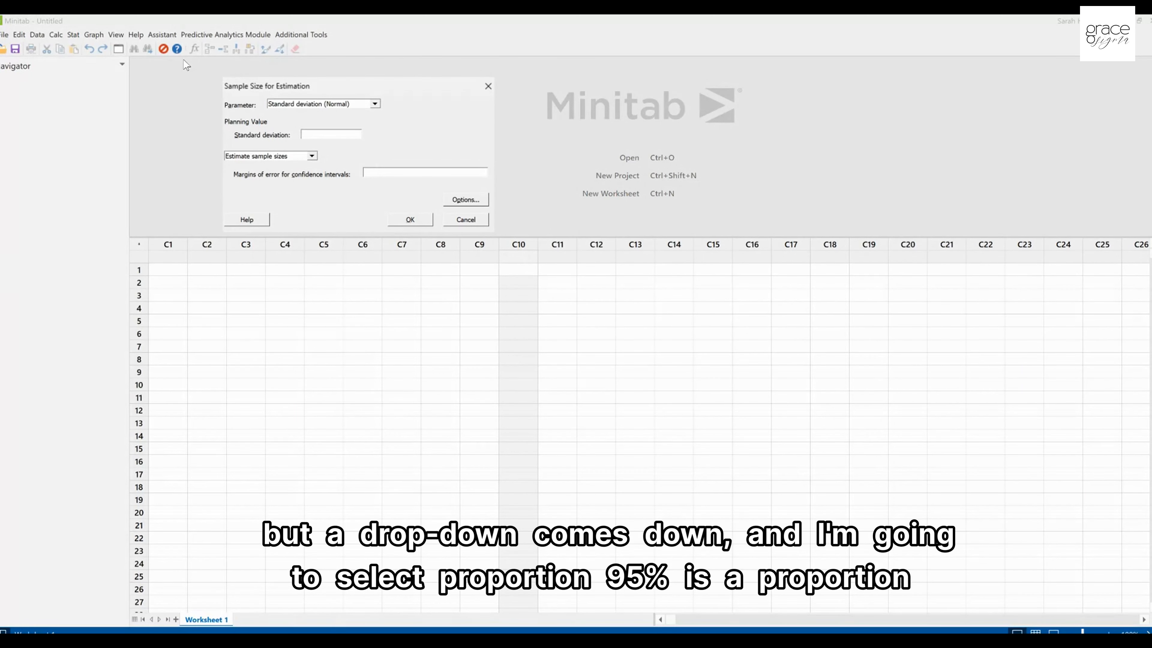
pyautogui.press('Down')
pyautogui.press('Down')
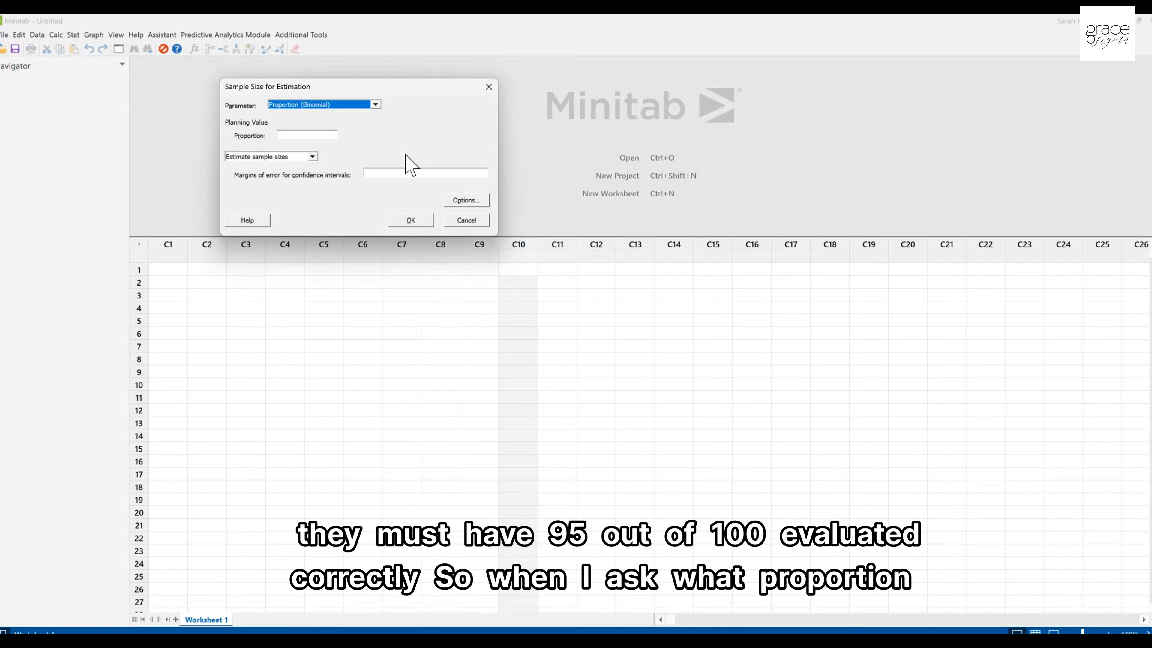
# Set the planning proportion to .95 and the margin of error for confidence intervals to .05, estimating sample sizes
pyautogui.click(315, 135)
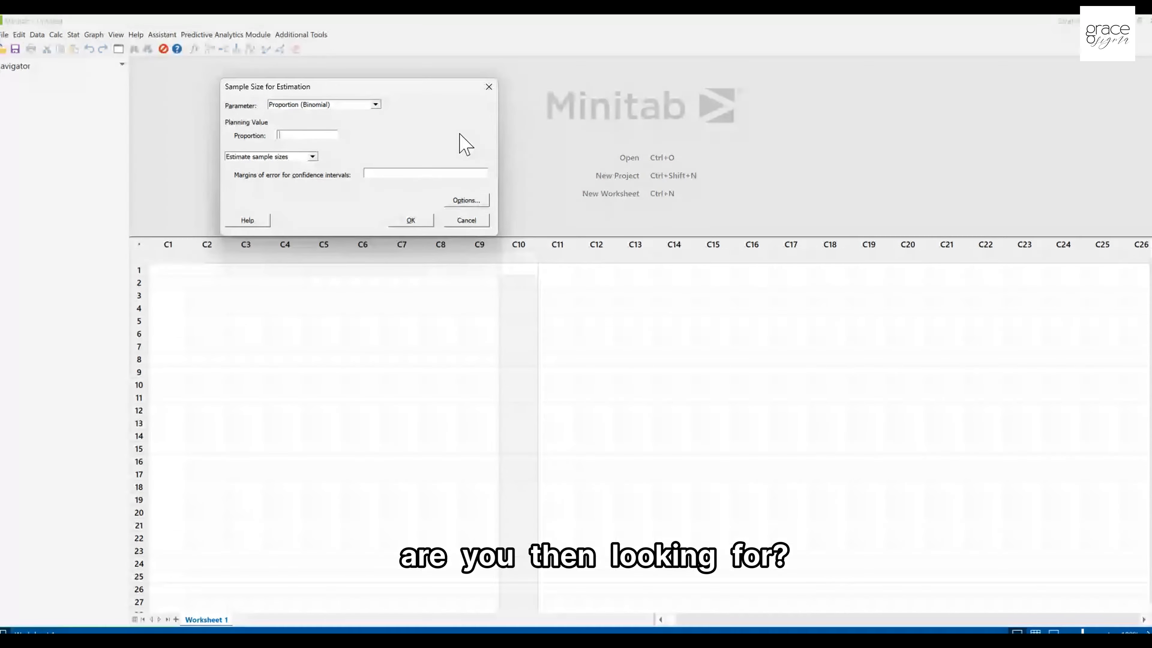
pyautogui.write('.95')
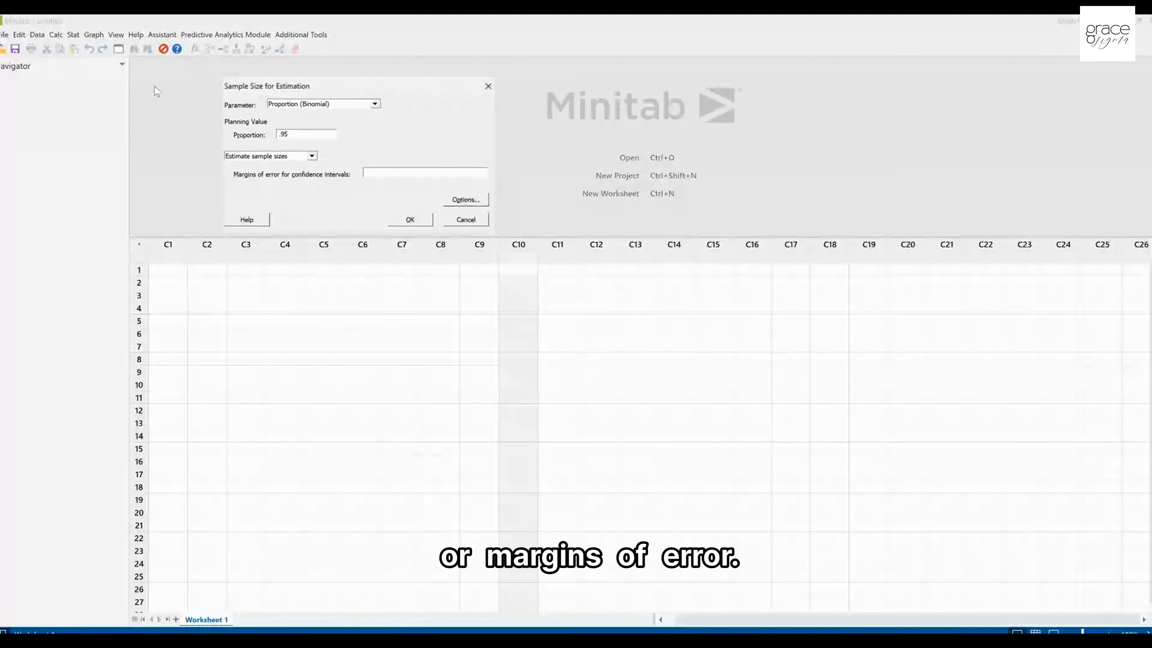
pyautogui.press('Tab')
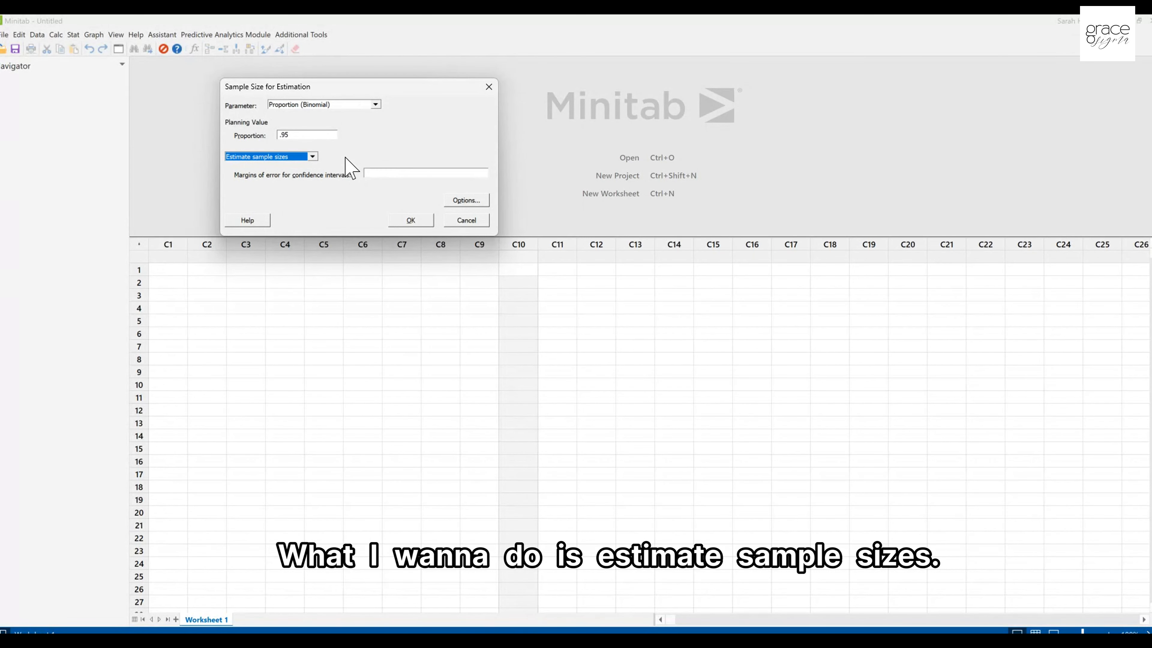
pyautogui.click(385, 173)
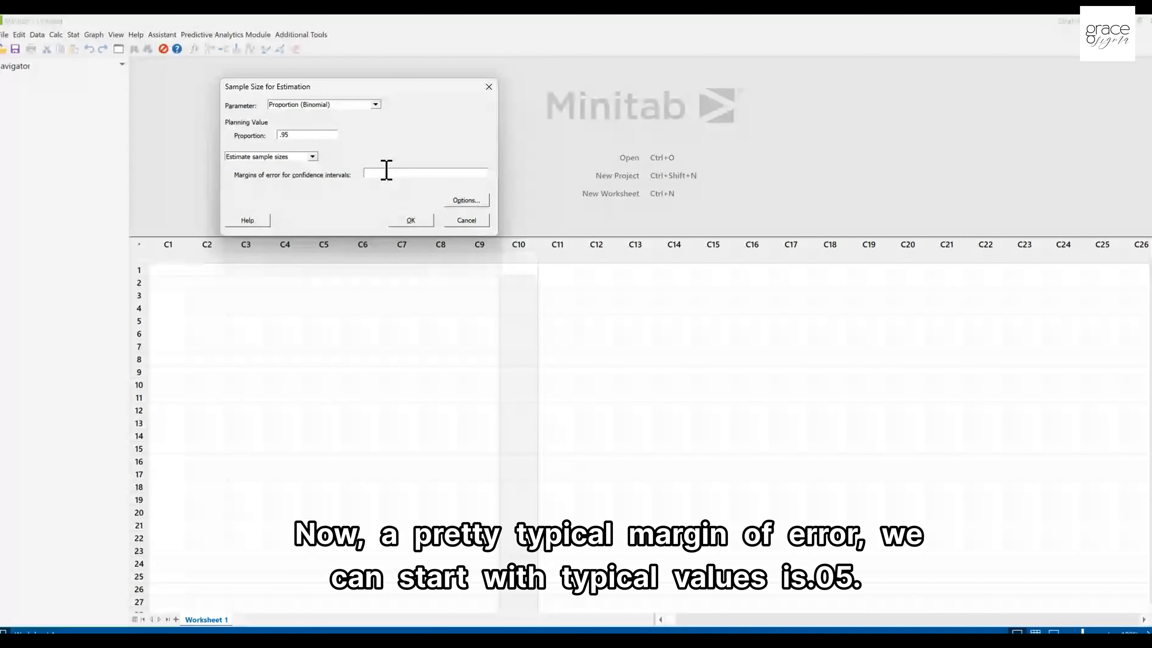
pyautogui.write('.05')
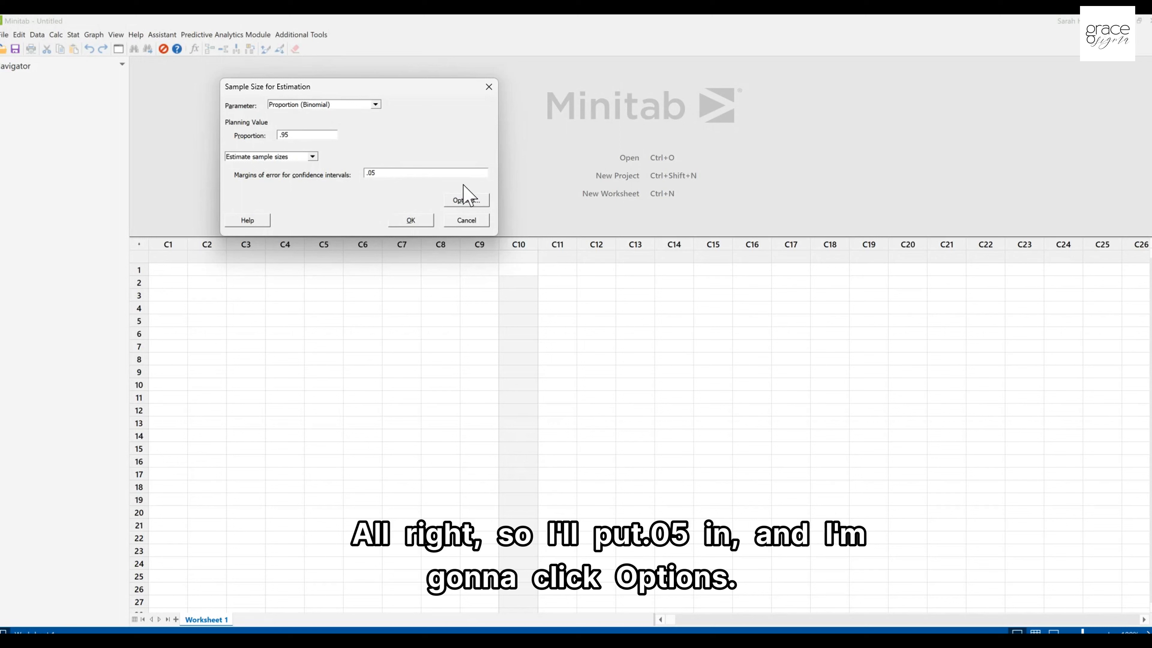
# Accept the 95.0 confidence level with a two-sided interval, run the estimation, and enlarge the output pane to show the full results
pyautogui.click(465, 201)
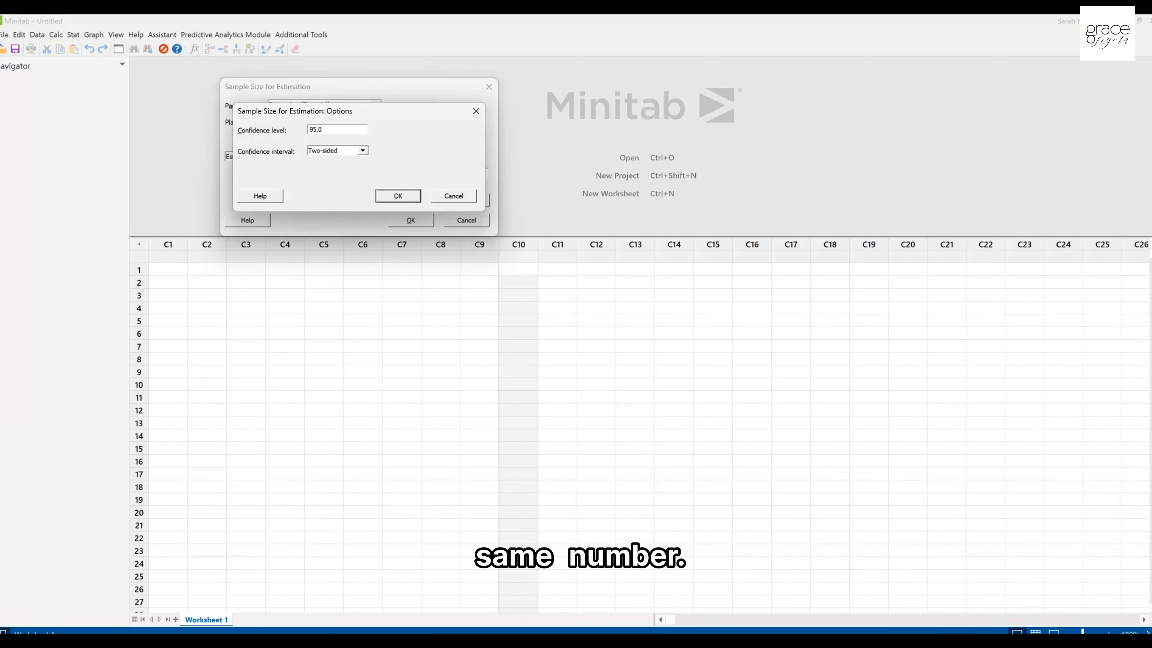
pyautogui.click(399, 196)
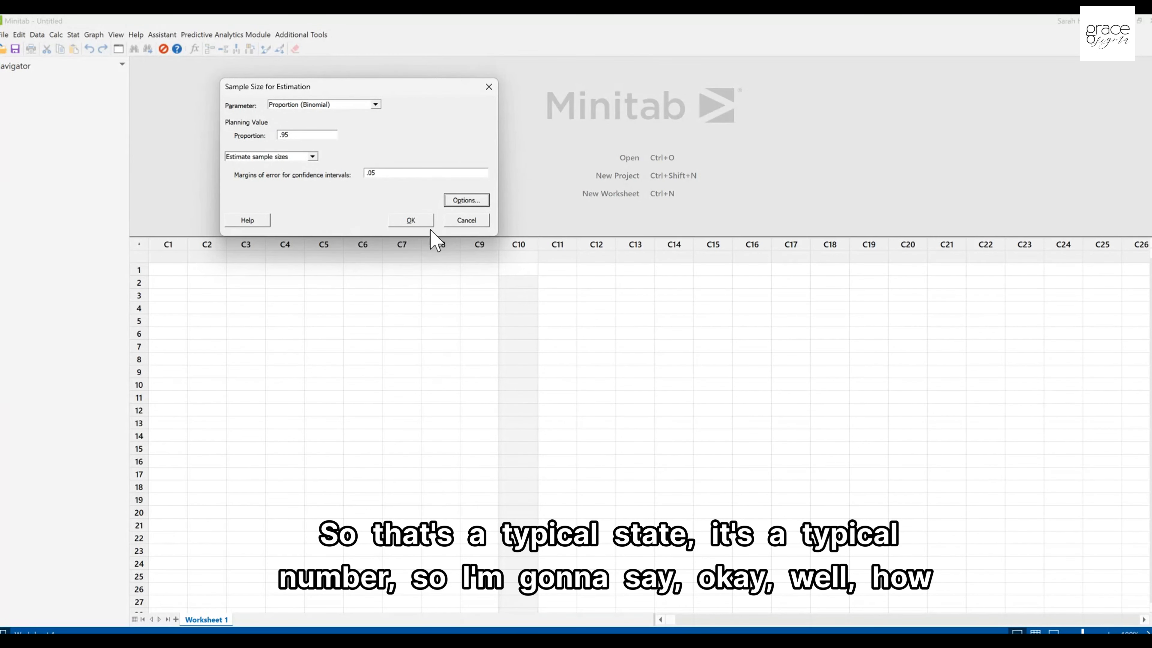
pyautogui.click(421, 219)
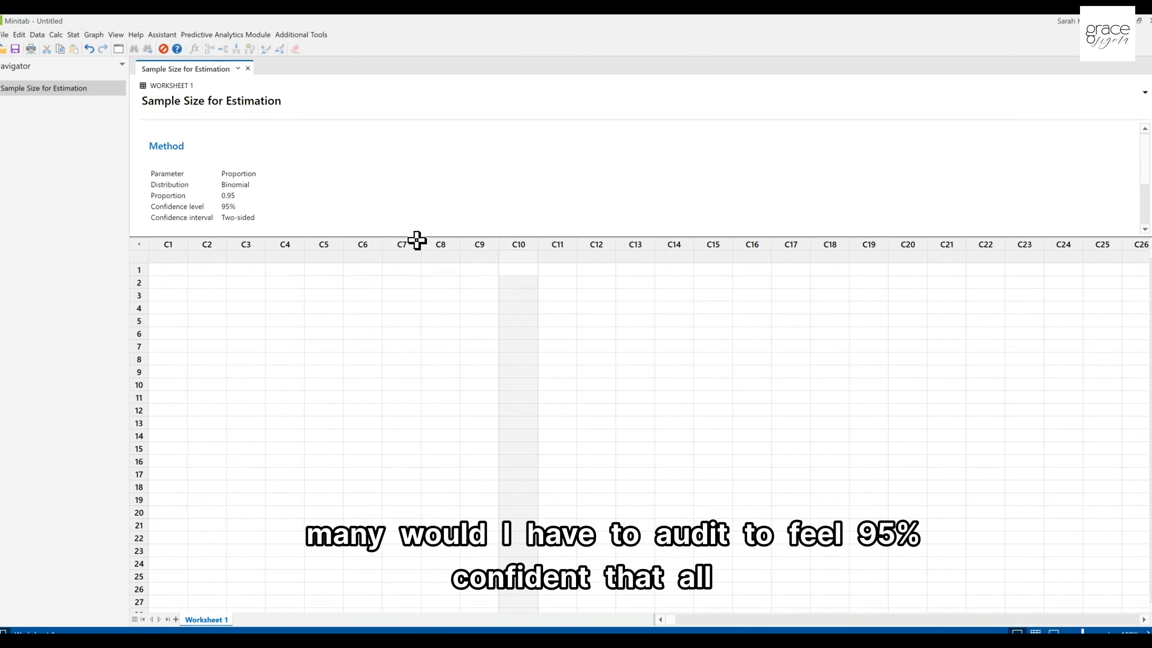
pyautogui.moveTo(417, 237); pyautogui.dragTo(408, 295)
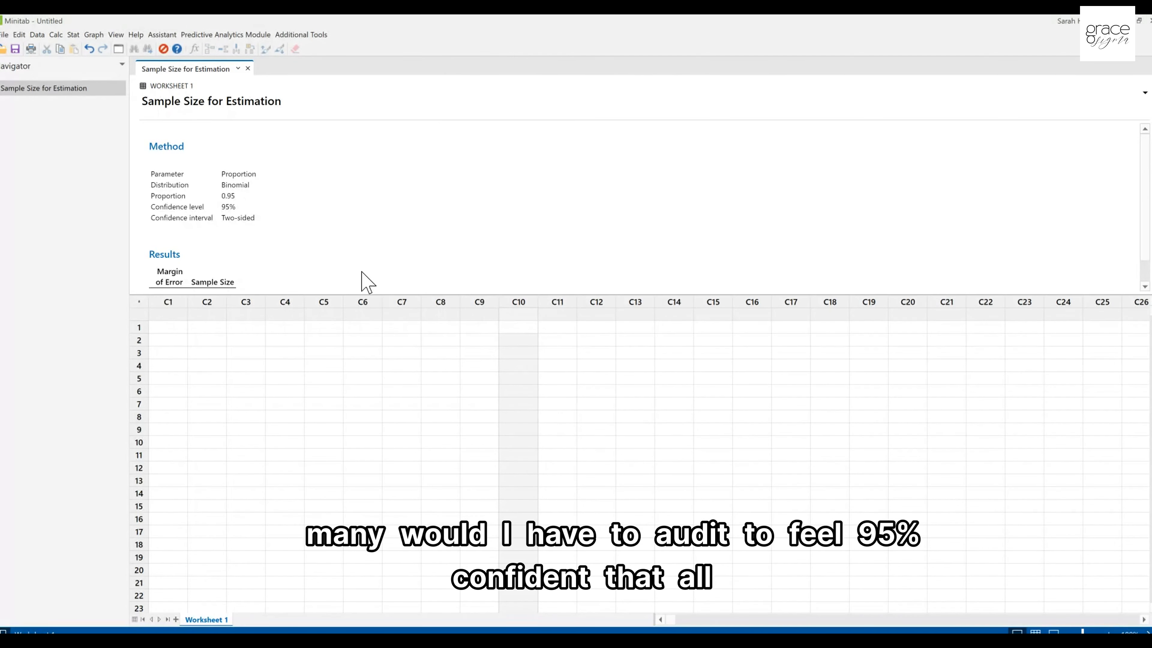
pyautogui.moveTo(389, 295); pyautogui.dragTo(380, 394)
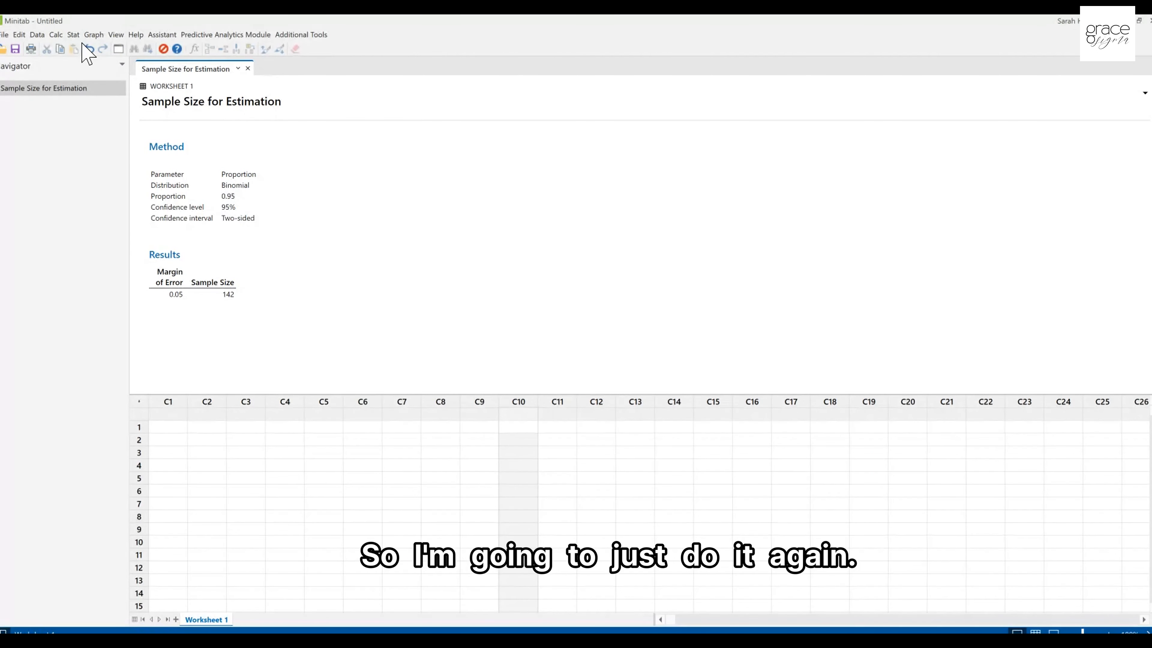
# Rerun Sample Size for Estimation for the .95 proportion with a margin of error of .10
pyautogui.click(73, 35)
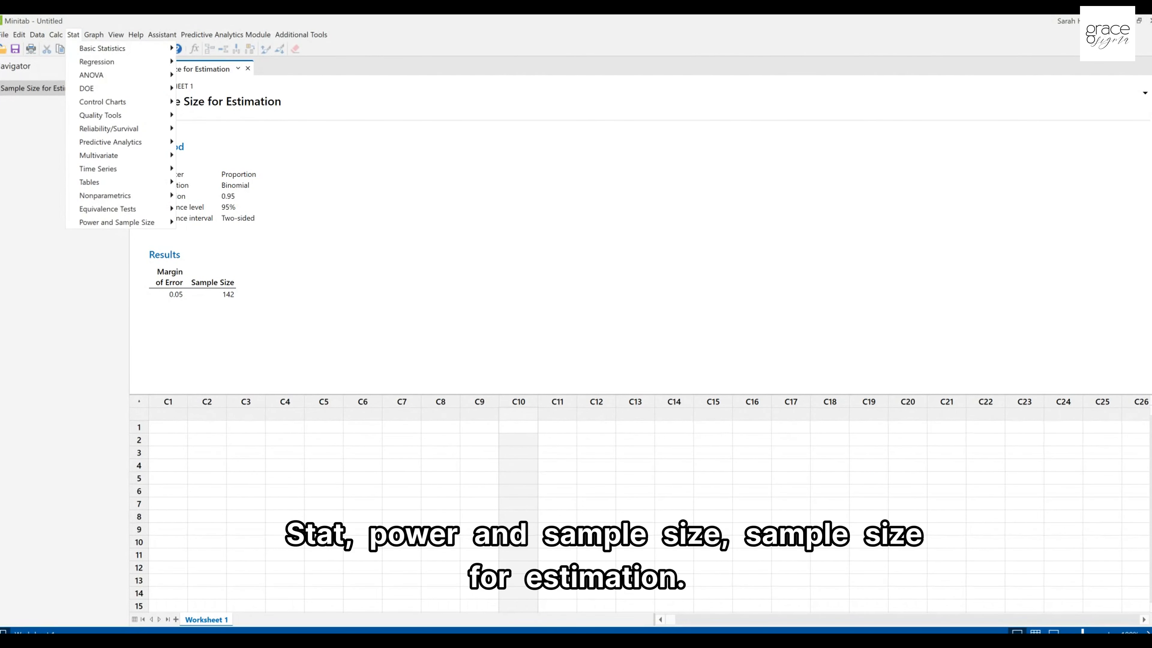
pyautogui.moveTo(136, 222)
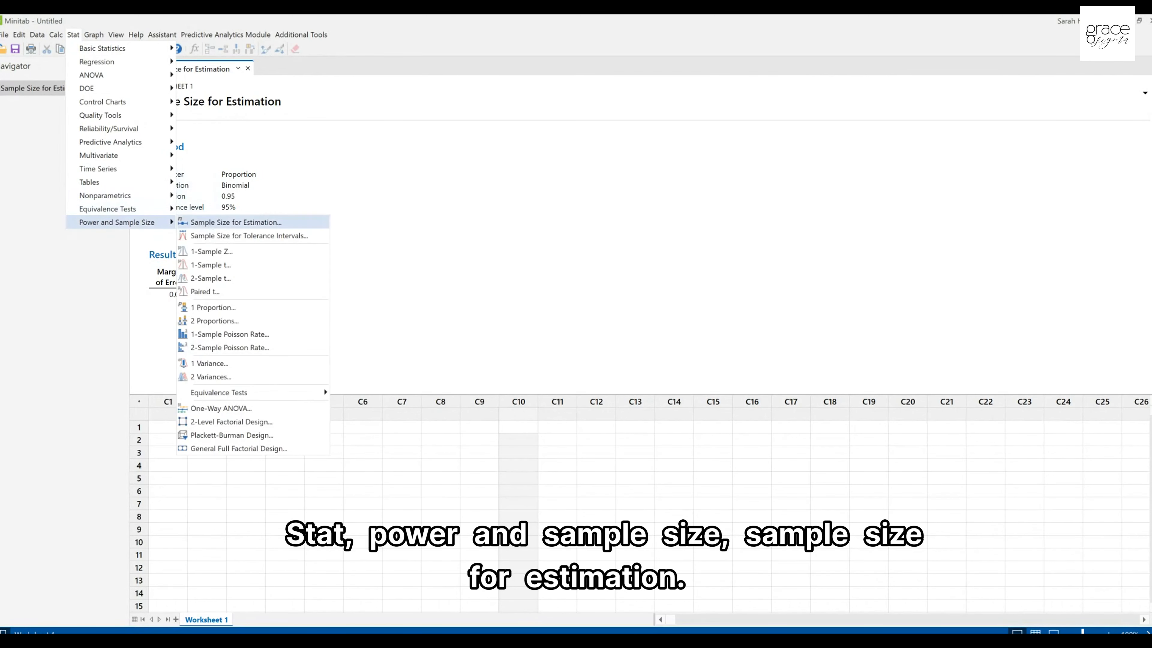
pyautogui.click(245, 223)
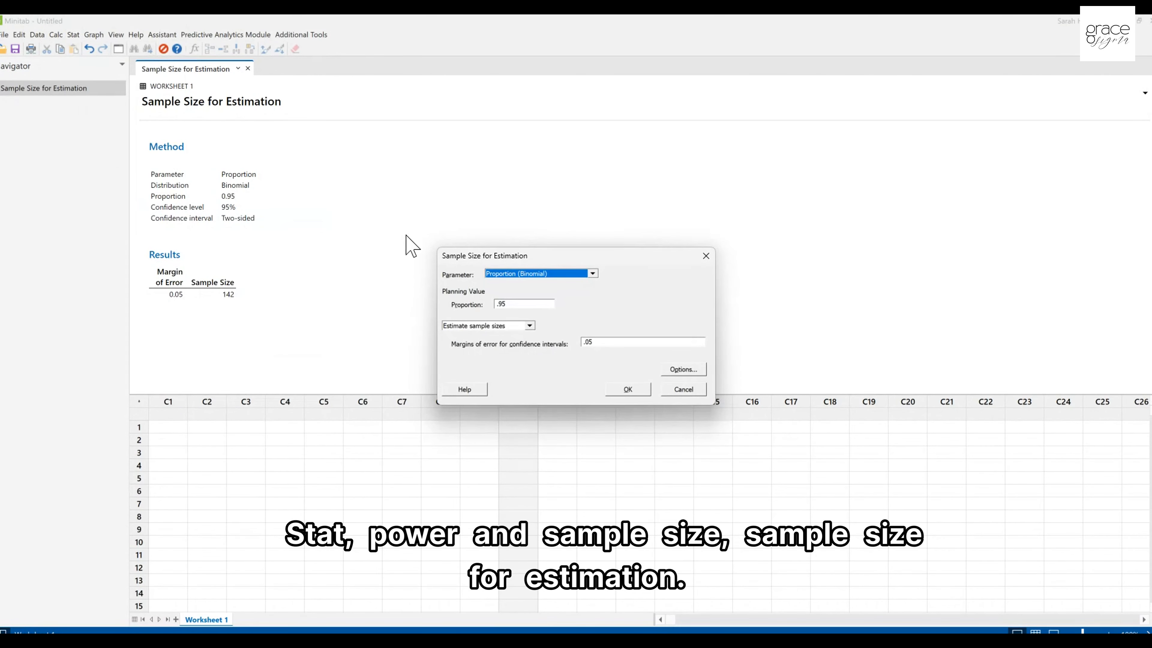
pyautogui.moveTo(585, 257); pyautogui.dragTo(444, 141)
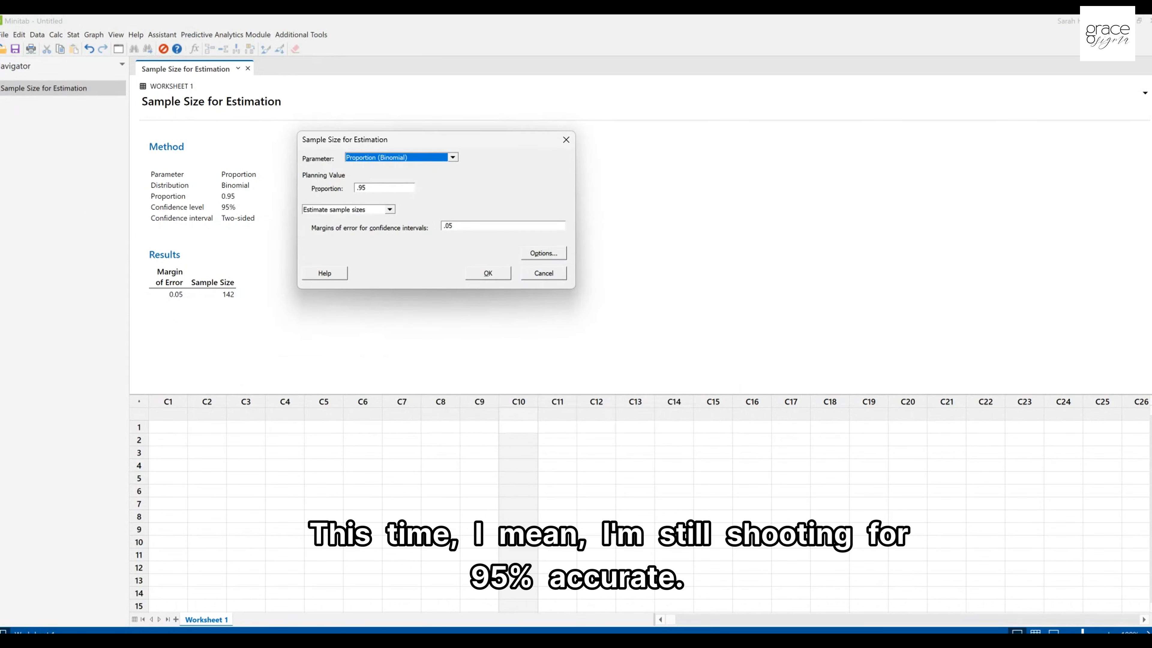
pyautogui.doubleClick(448, 226)
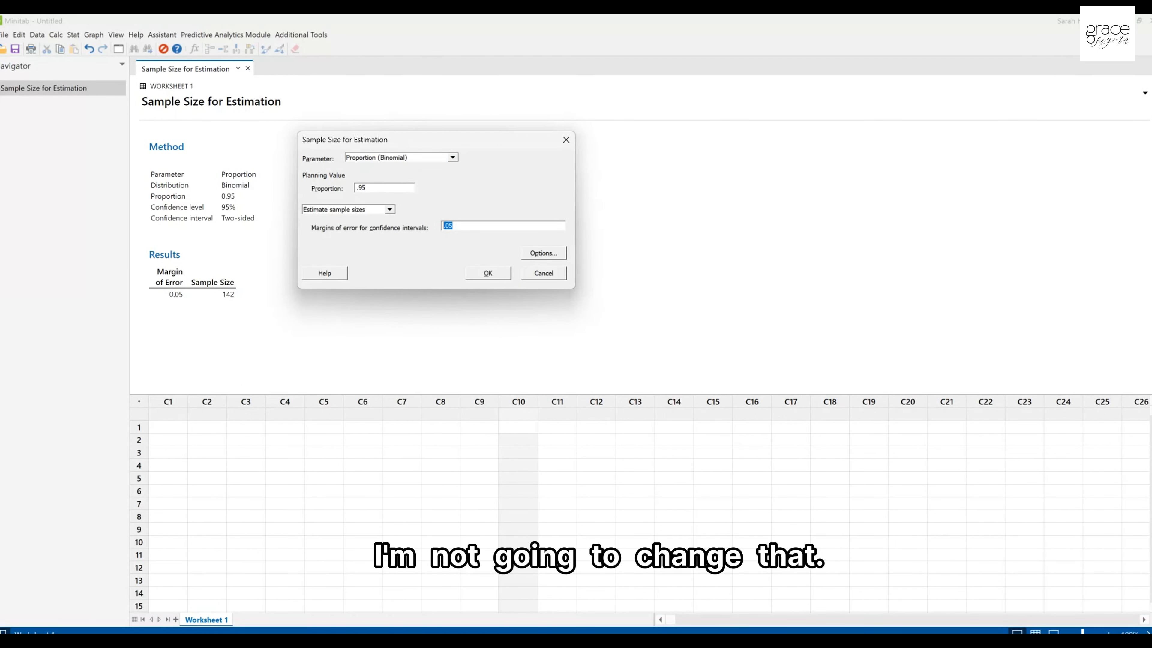
pyautogui.write('.10')
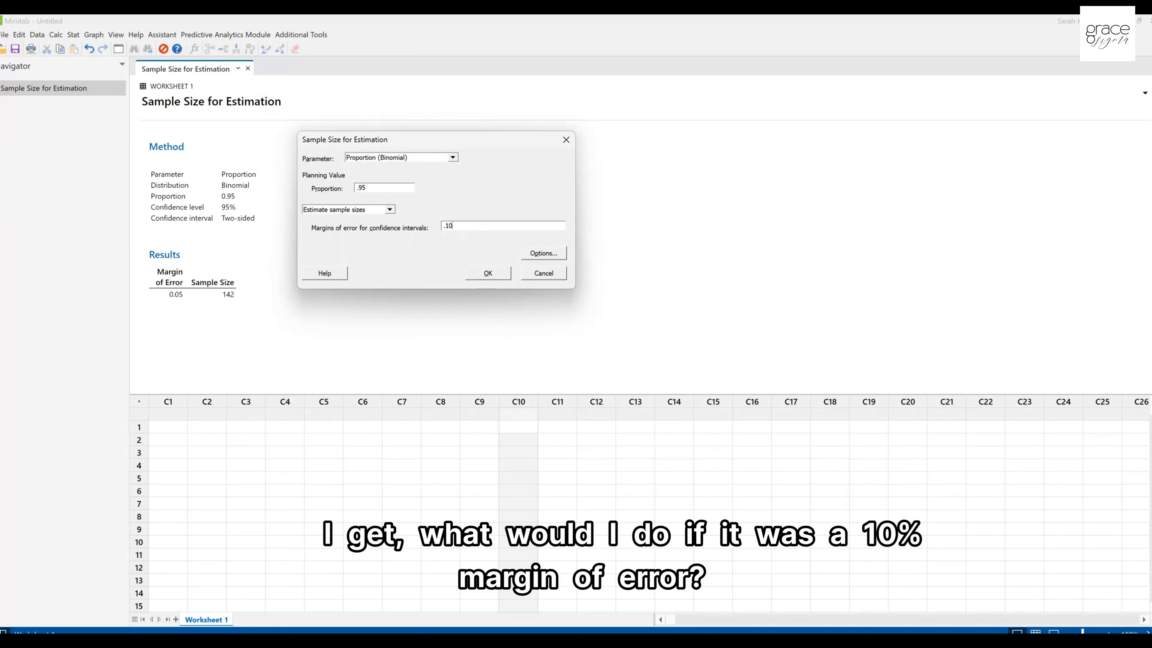
pyautogui.press('Return')
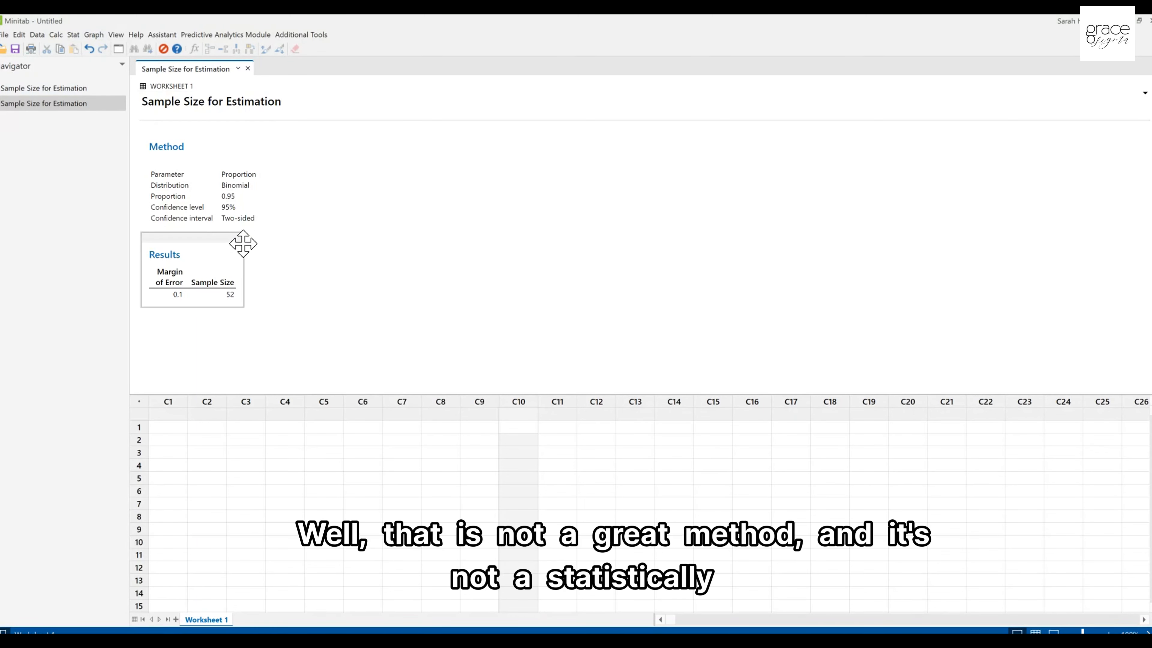
# Rerun Sample Size for Estimation with the confidence level set to 90, keeping the .95 proportion and .10 margin of error
pyautogui.click(73, 35)
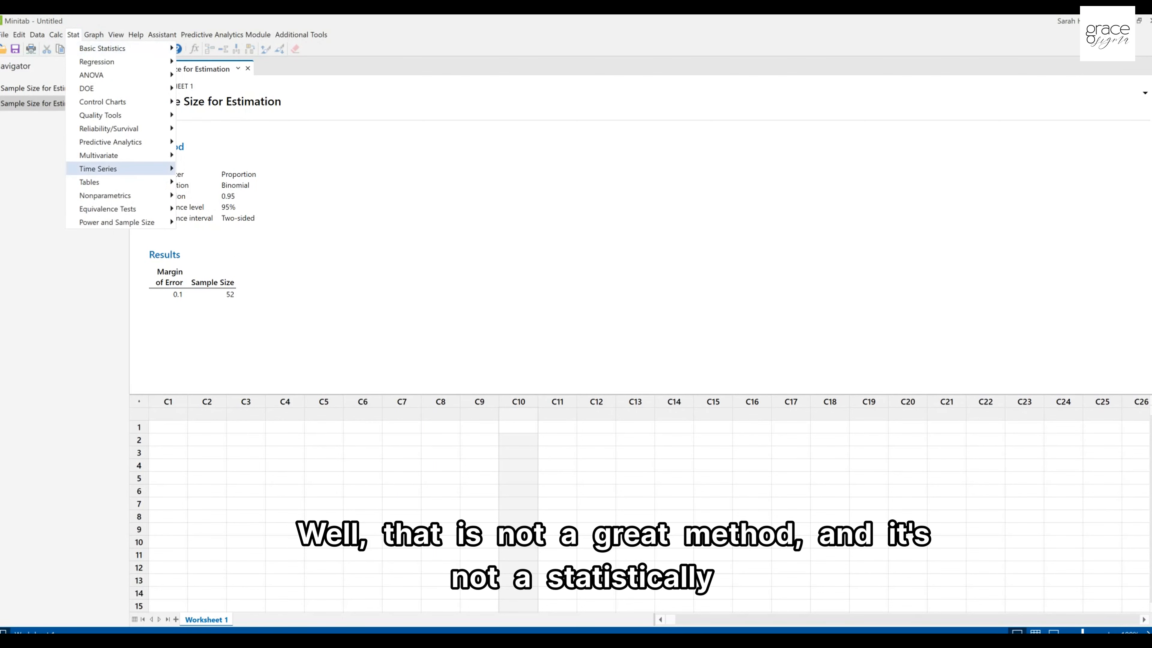
pyautogui.moveTo(98, 169)
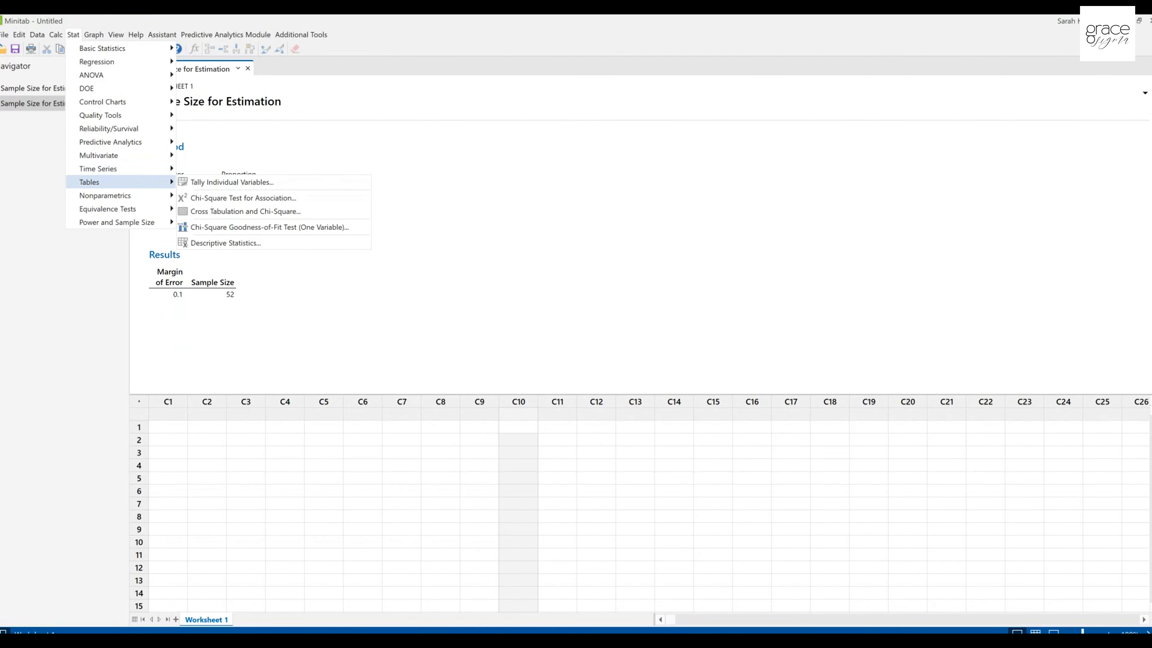
pyautogui.moveTo(116, 222)
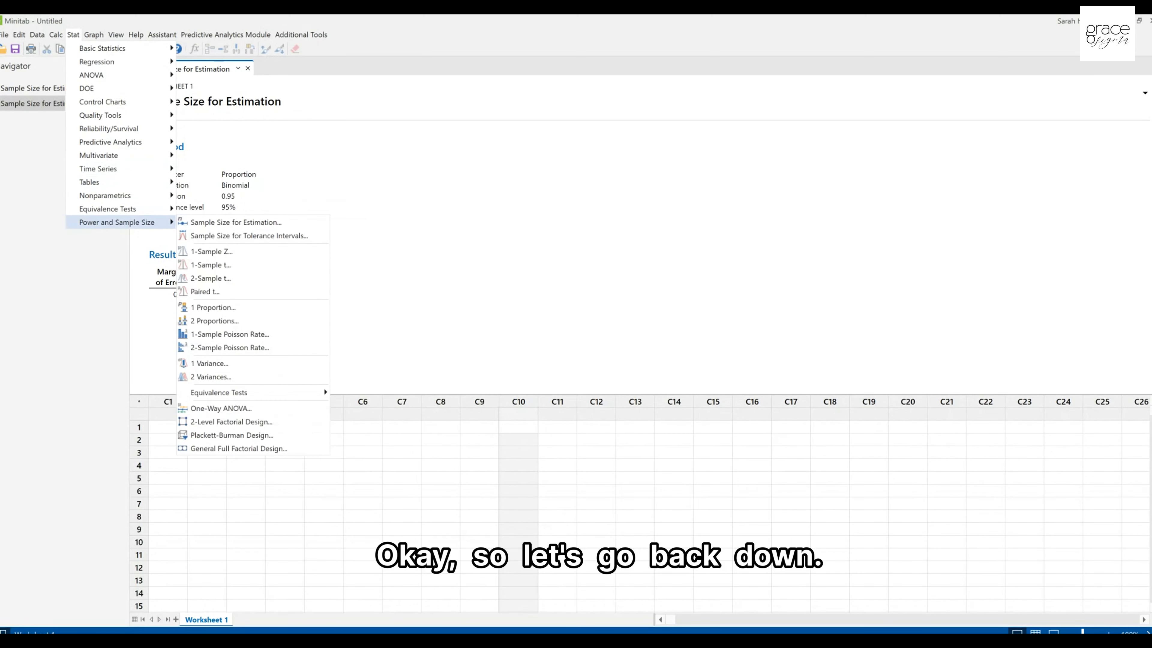
pyautogui.click(231, 222)
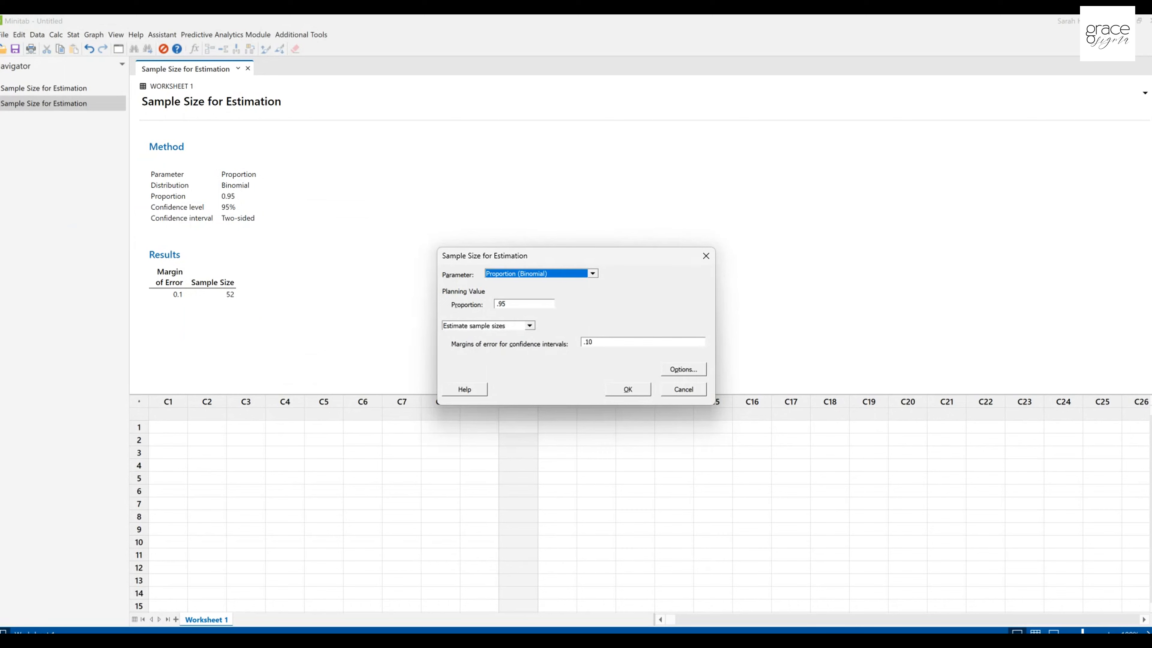
pyautogui.moveTo(600, 252); pyautogui.dragTo(483, 137)
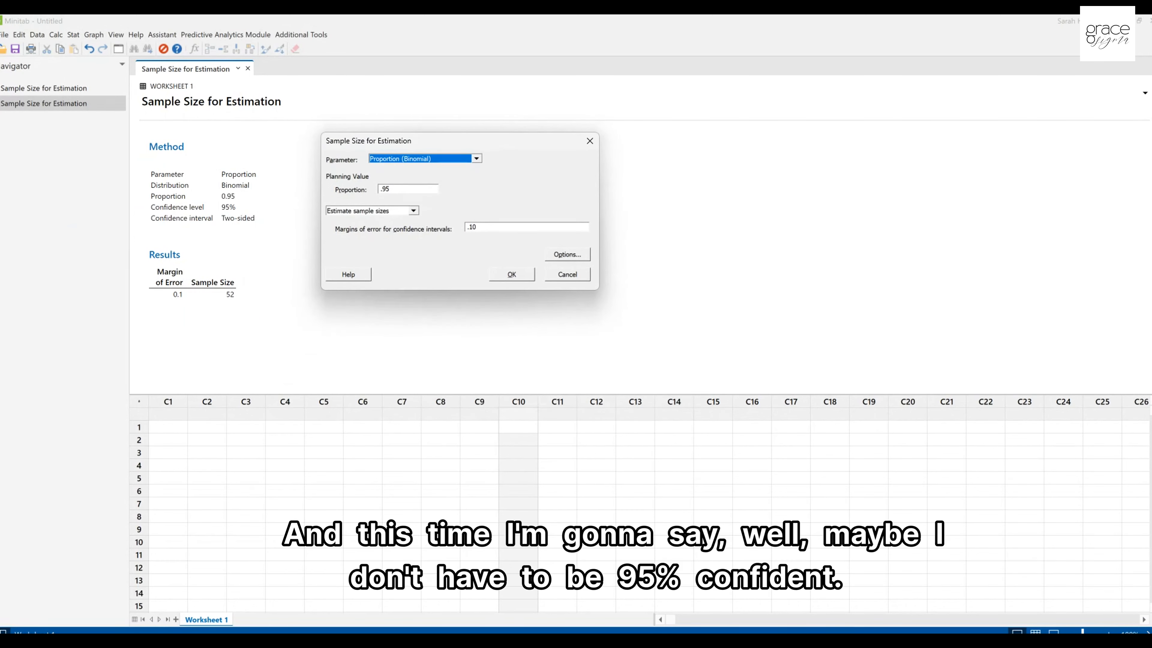
pyautogui.click(567, 255)
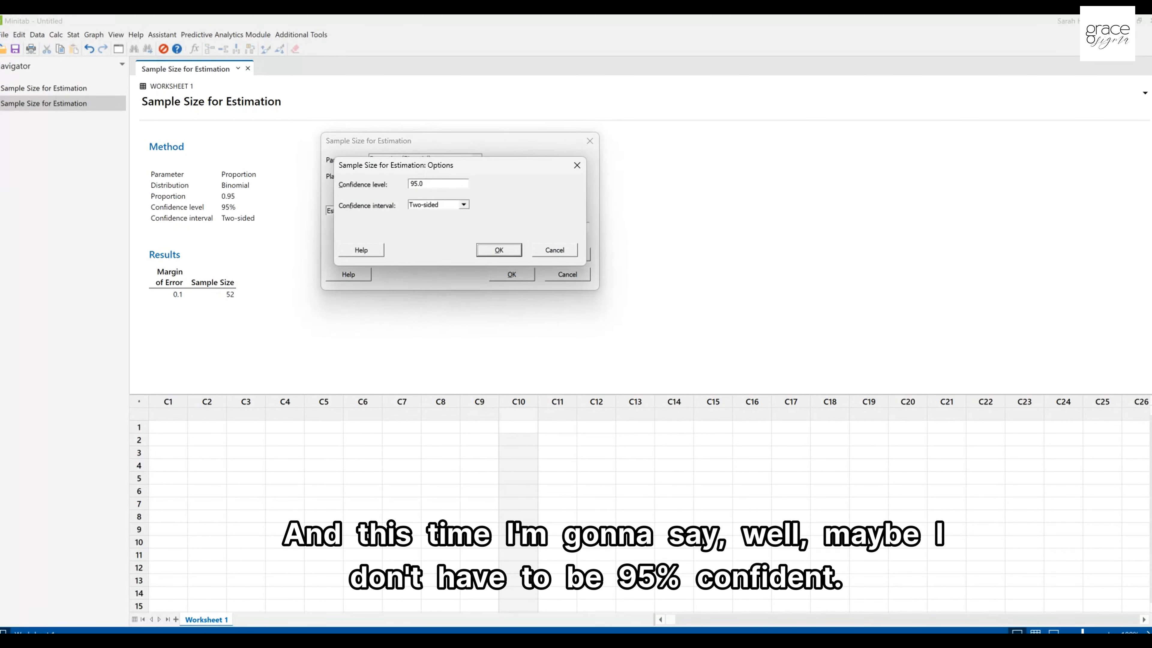
pyautogui.doubleClick(416, 184)
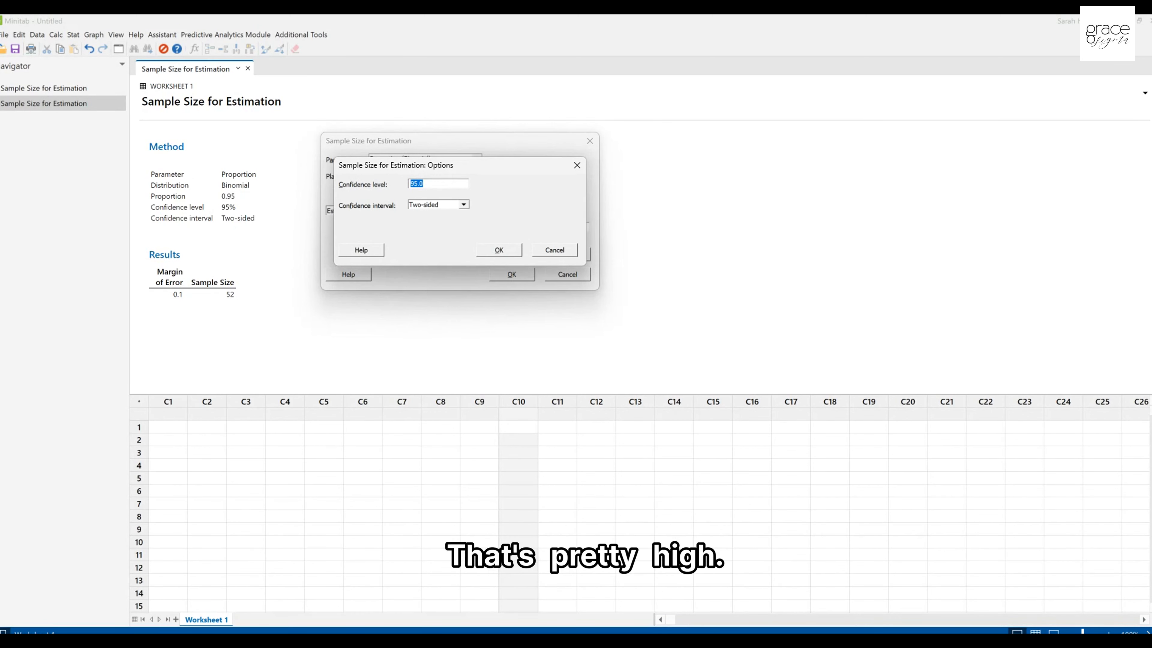
pyautogui.write('90')
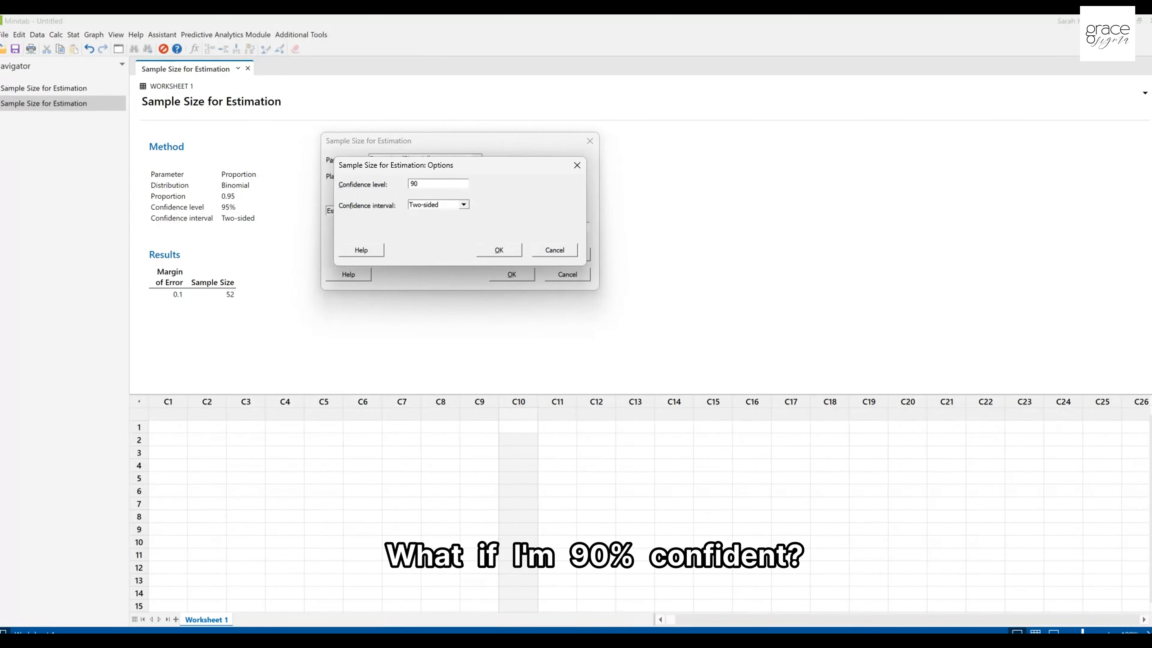
pyautogui.press('Return')
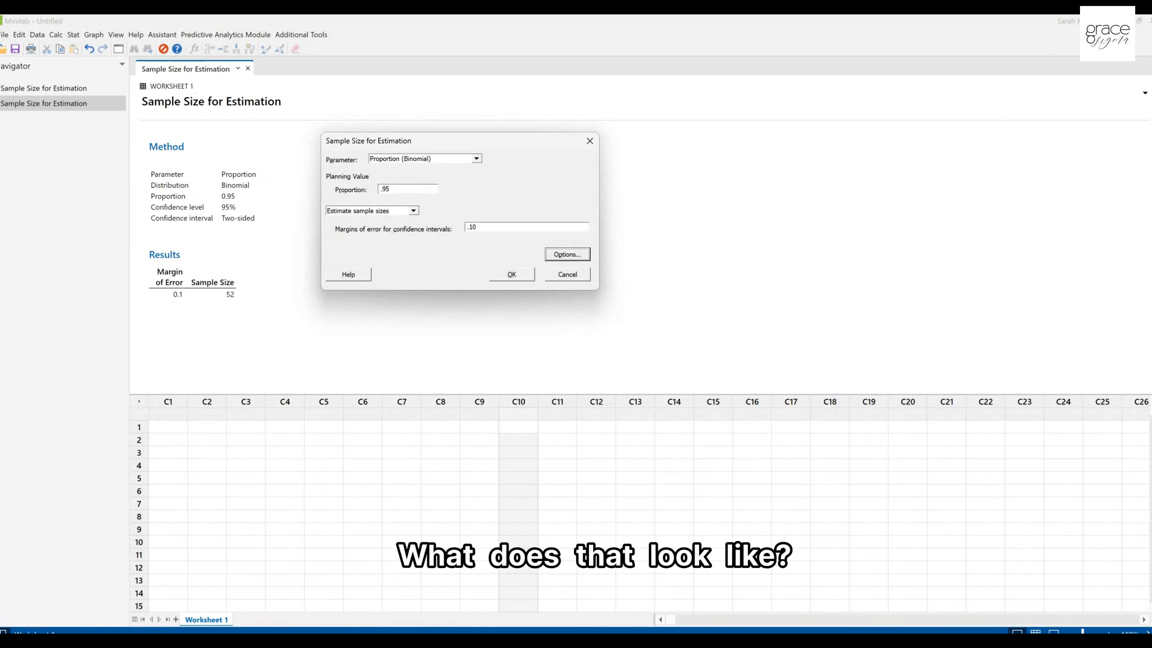
pyautogui.click(523, 275)
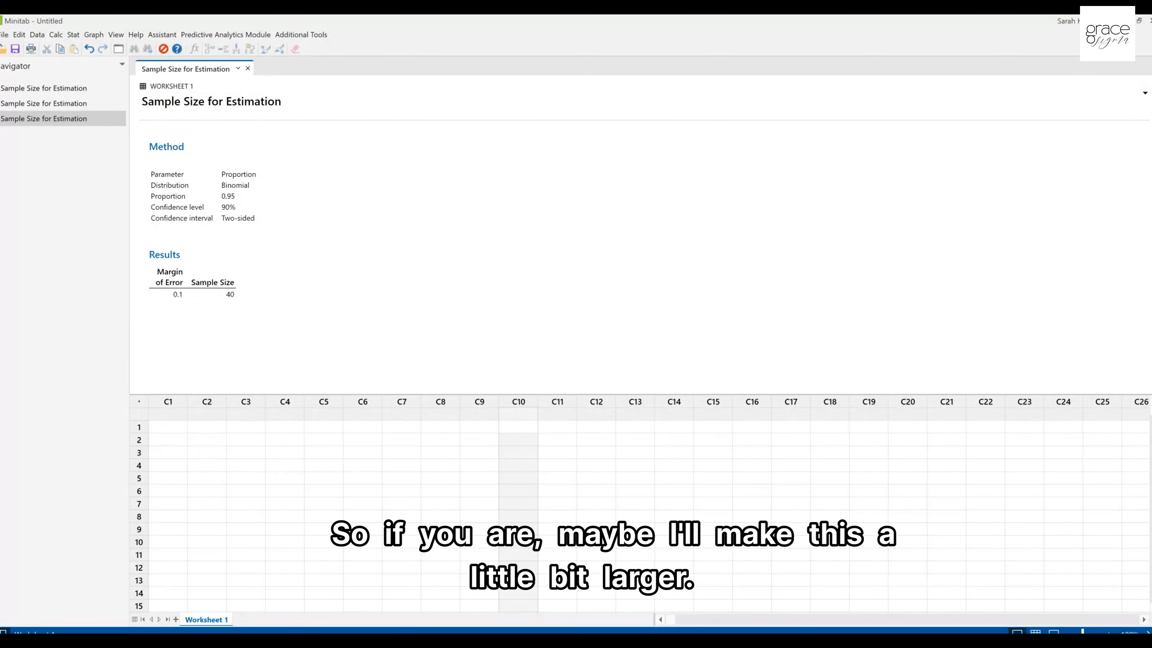
# Magnify the output of the 90% confidence estimation to make its method and results tables easier to read
pyautogui.click(1108, 633)
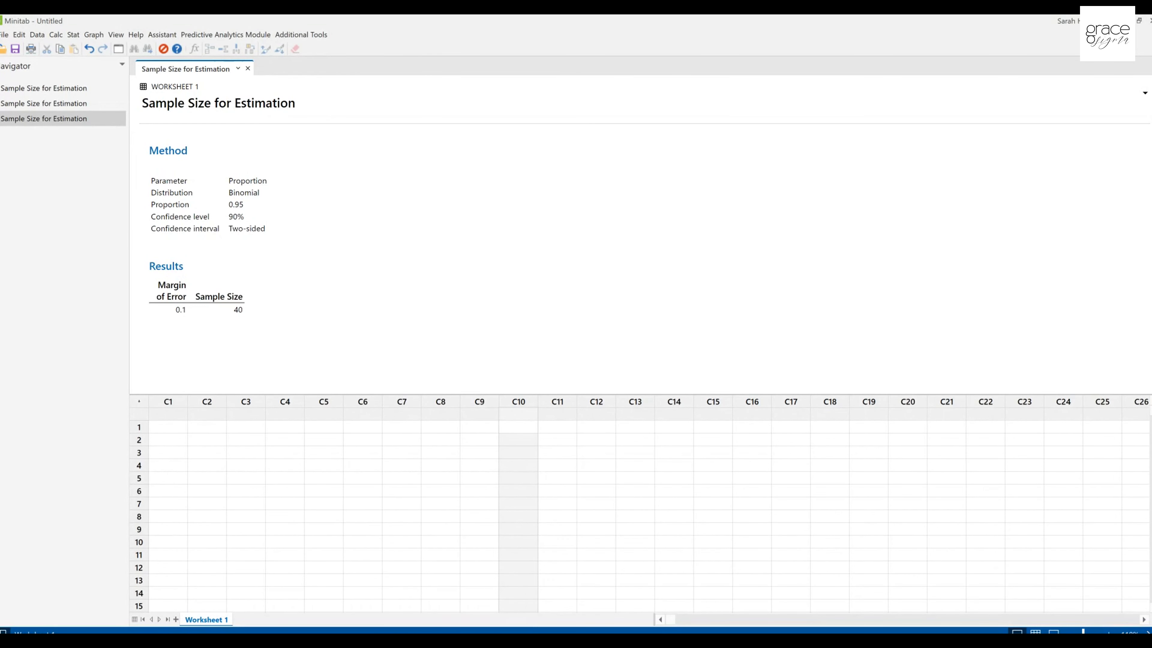
pyautogui.click(1109, 633)
pyautogui.click(1109, 633)
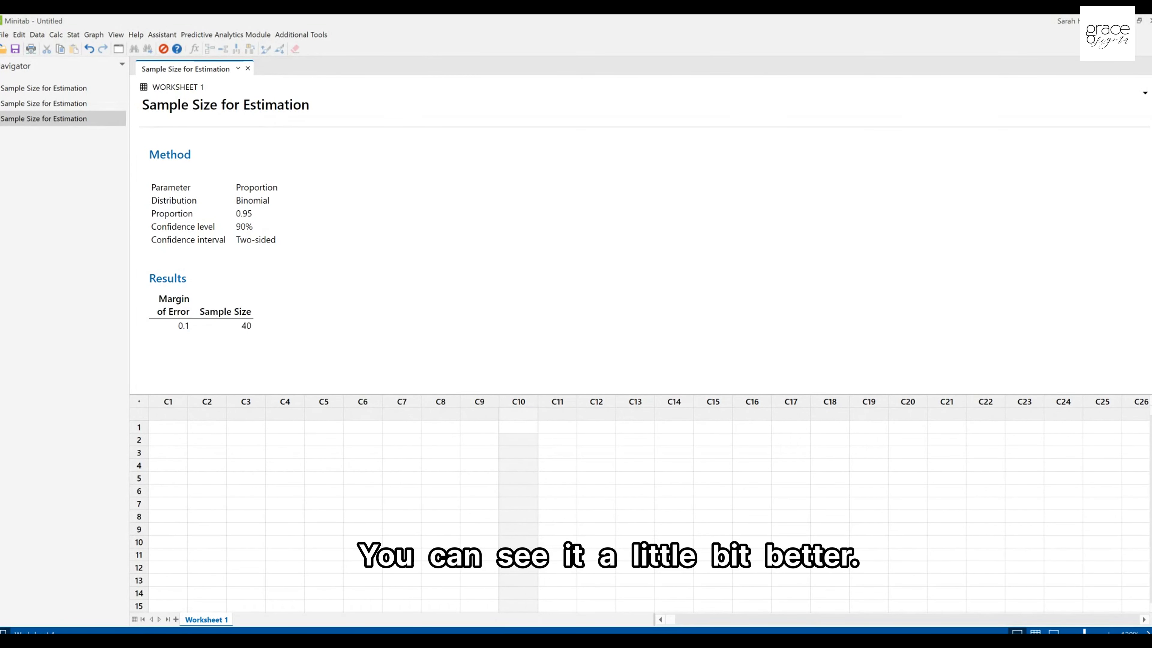